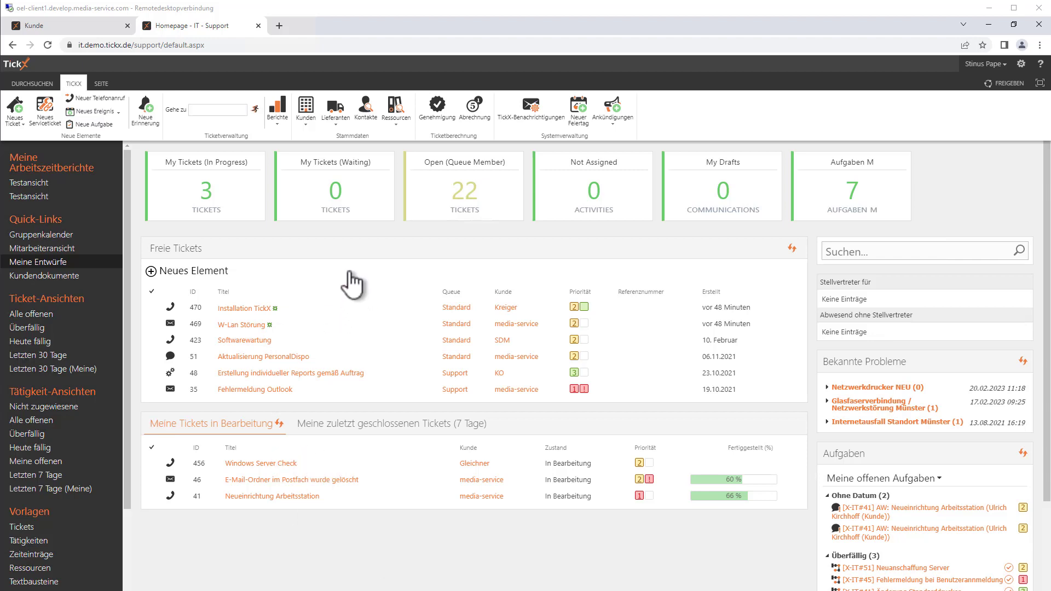
Open the free ticket W-Lan Störung, take it over (Übernehmen), and return to the homepage.
left_click(242, 326)
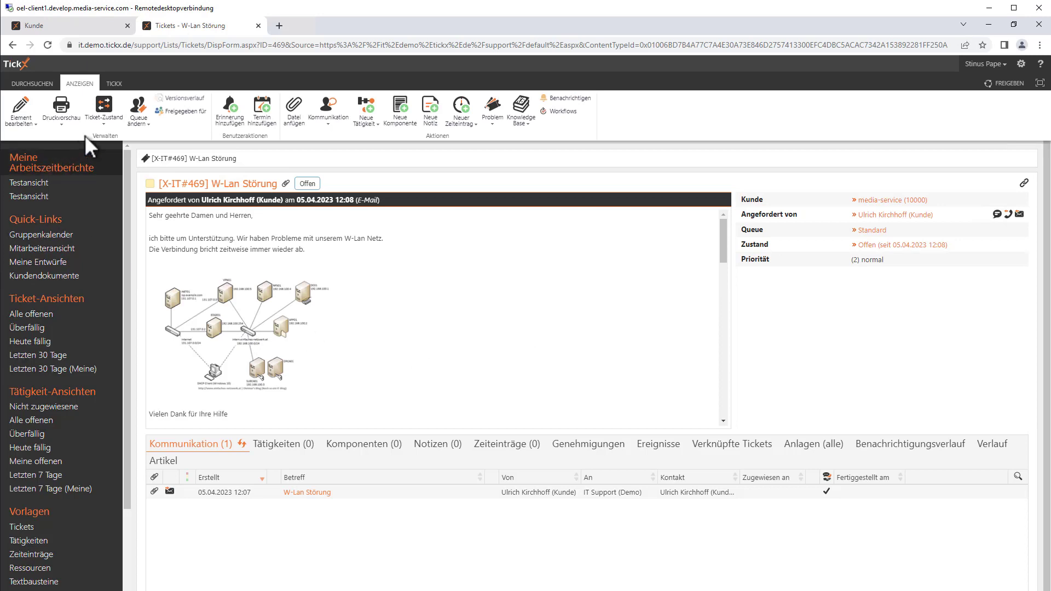
left_click(104, 120)
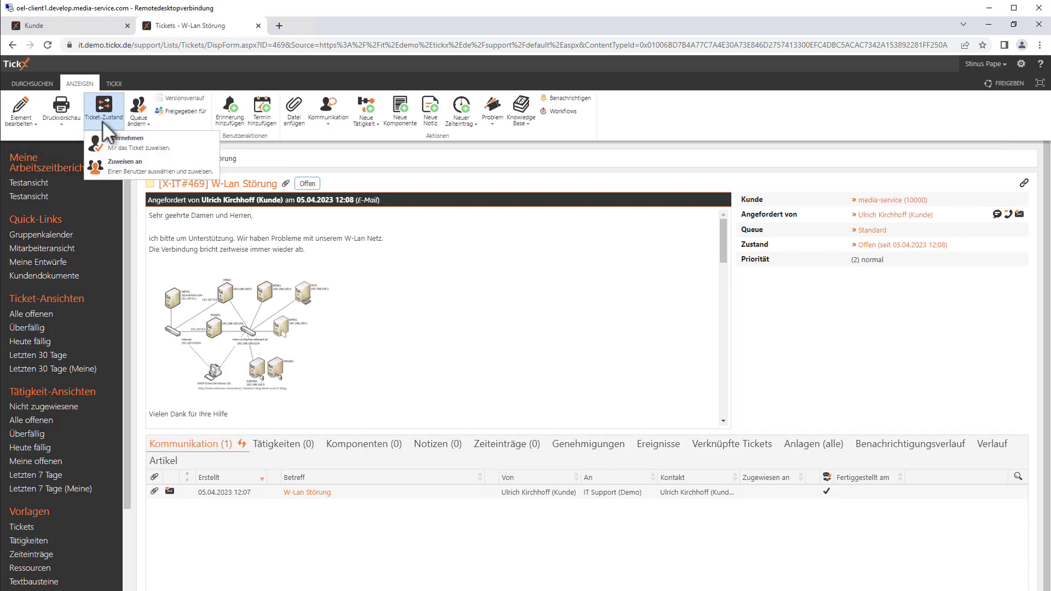
left_click(124, 146)
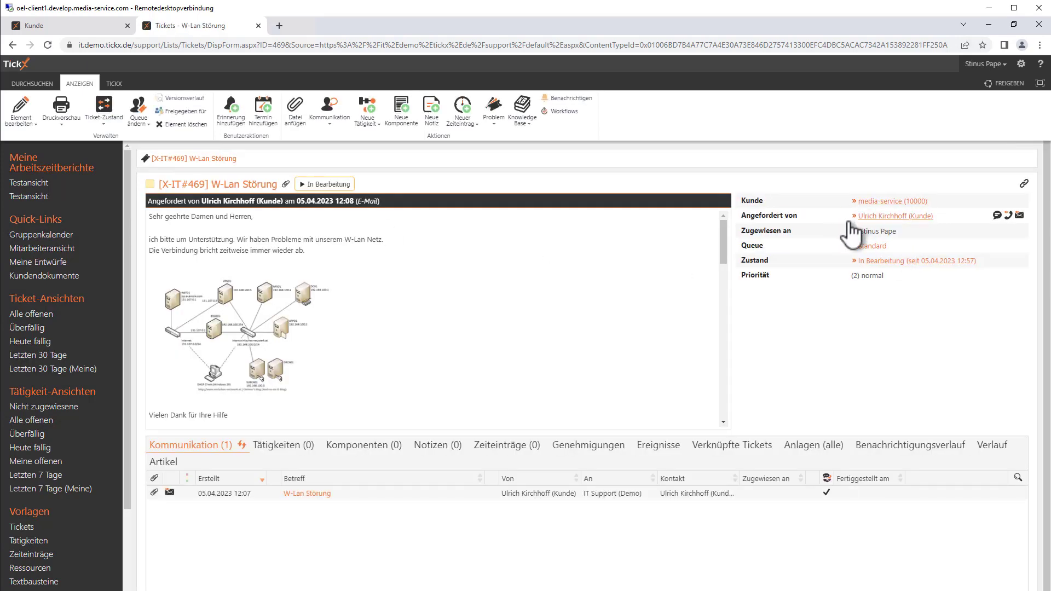
left_click(18, 66)
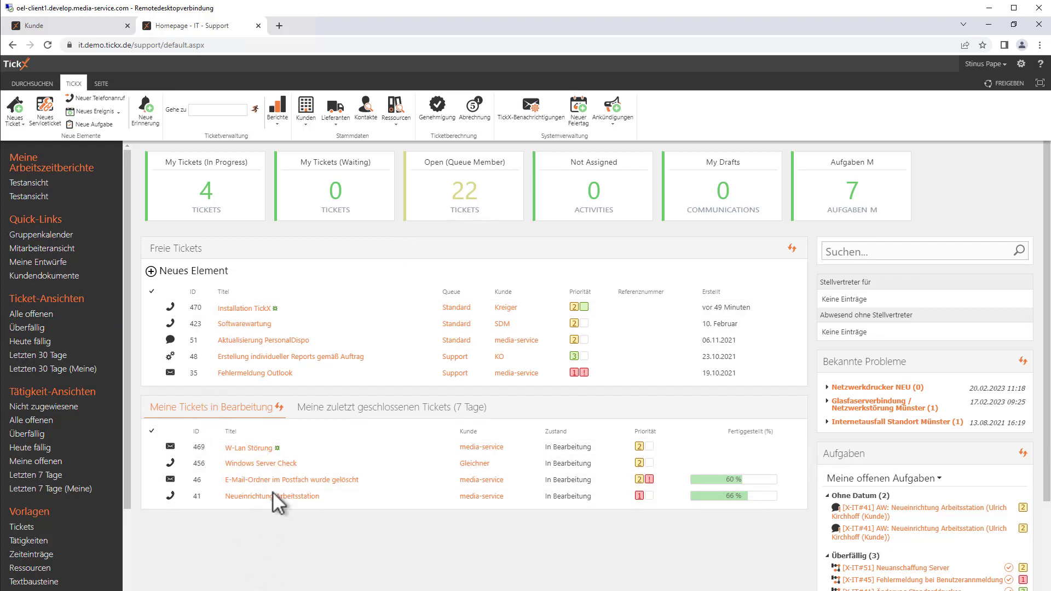
Open the W-Lan Störung ticket from the tickets in progress and read through its incoming customer e-mail.
left_click(251, 449)
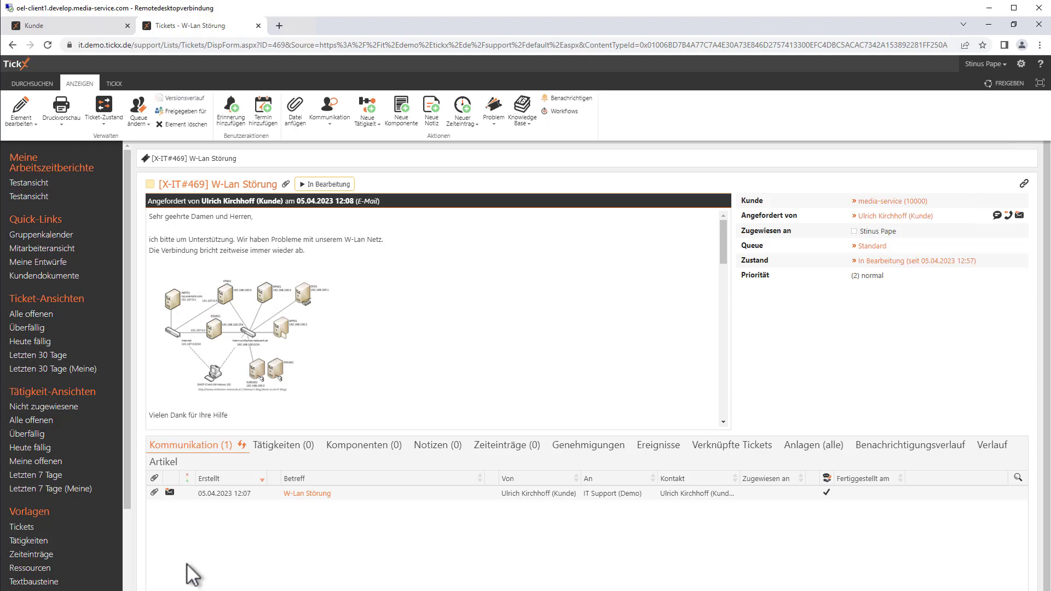
left_click(310, 494)
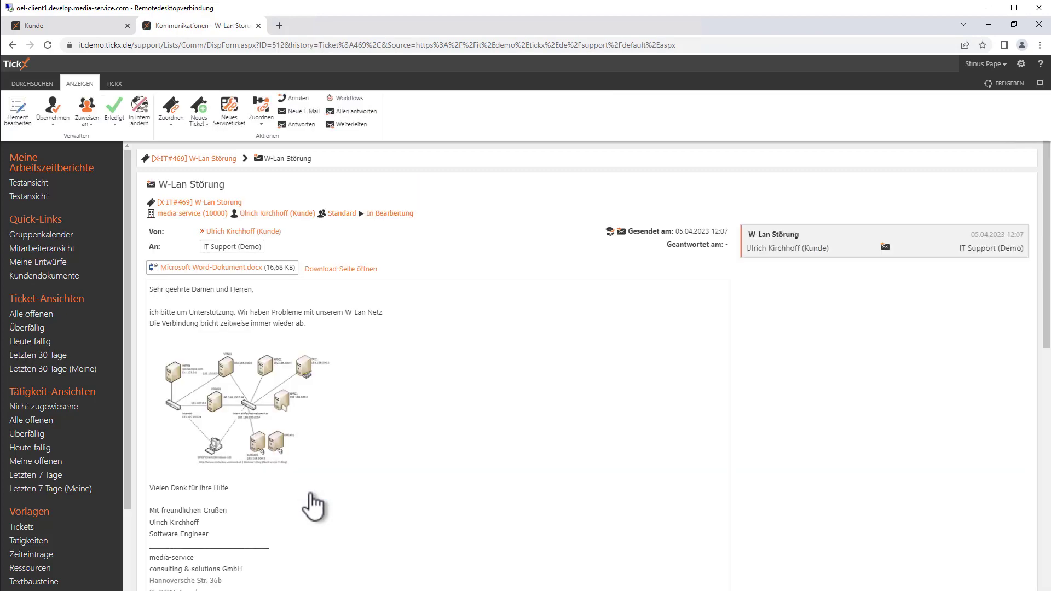
scroll(382, 444, "down", 4)
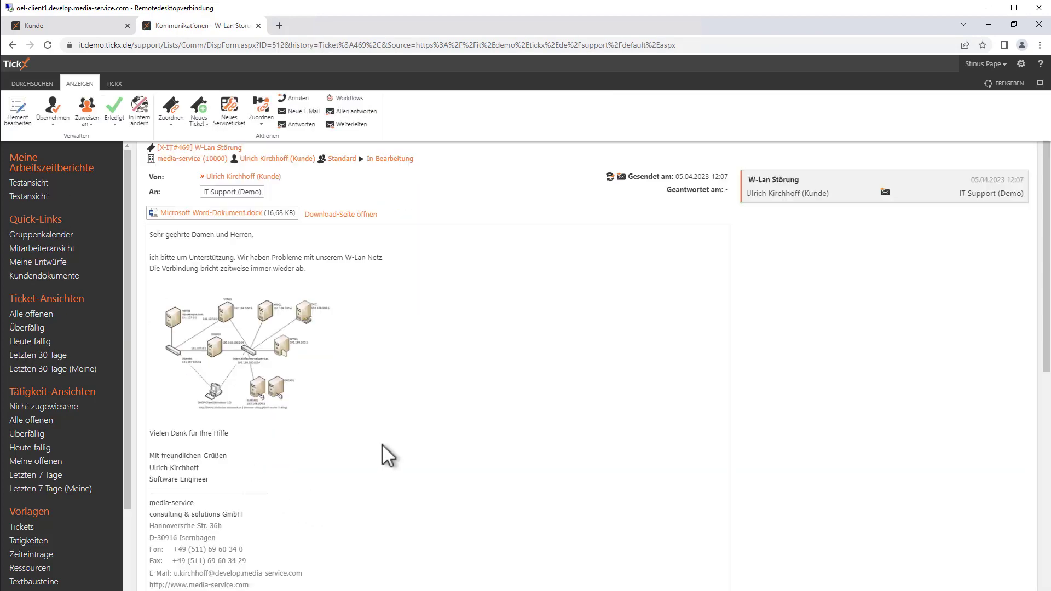
scroll(379, 442, "up", 4)
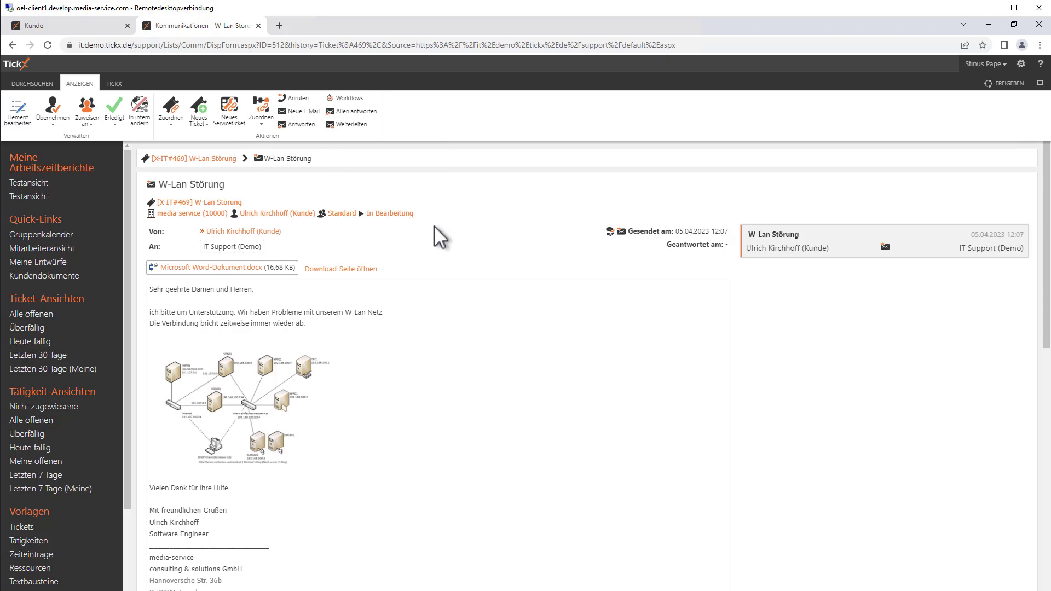
Start a reply to the W-Lan Störung e-mail and write "hjkhfdjfhdj" with blank lines above the signature.
left_click(298, 126)
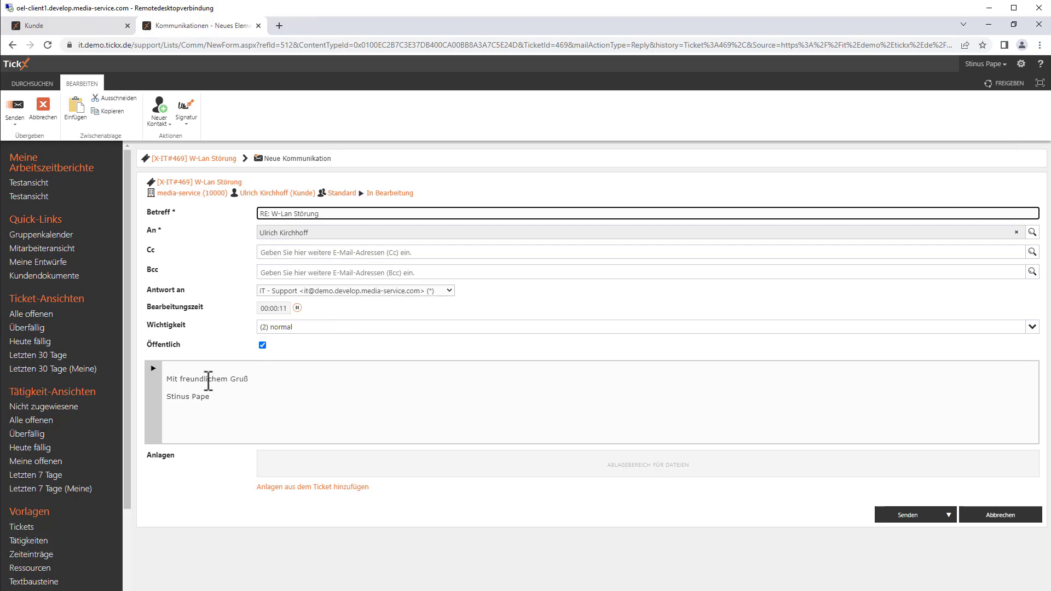
left_click(200, 368)
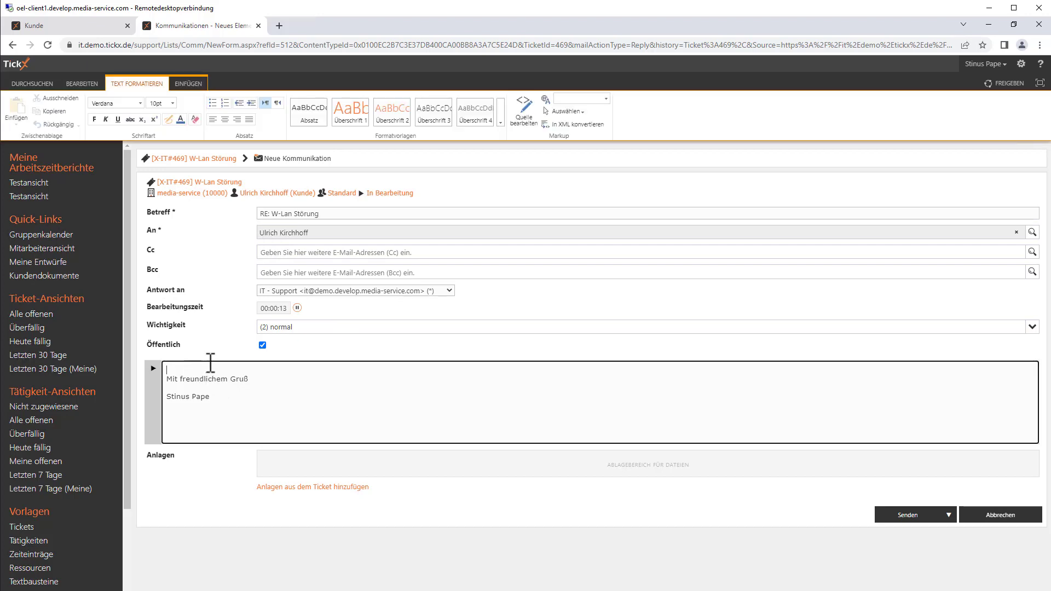
key("Return")
key("Return")
key("Return")
key("Return")
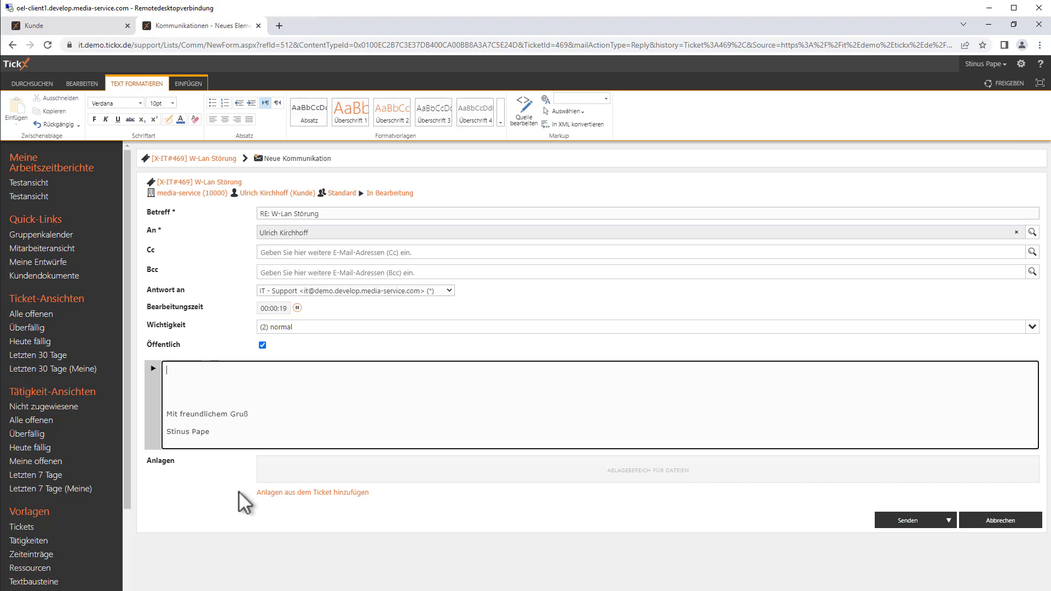
type("hjkhfdjfhdj")
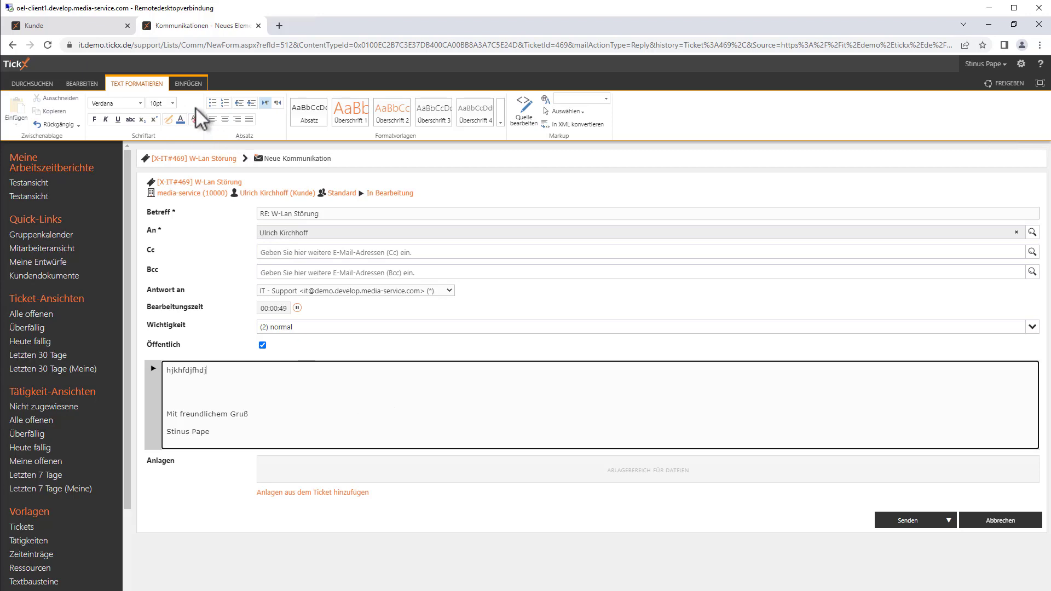
Insert the text block from the Support category directly beneath the first line of the reply.
left_click(187, 84)
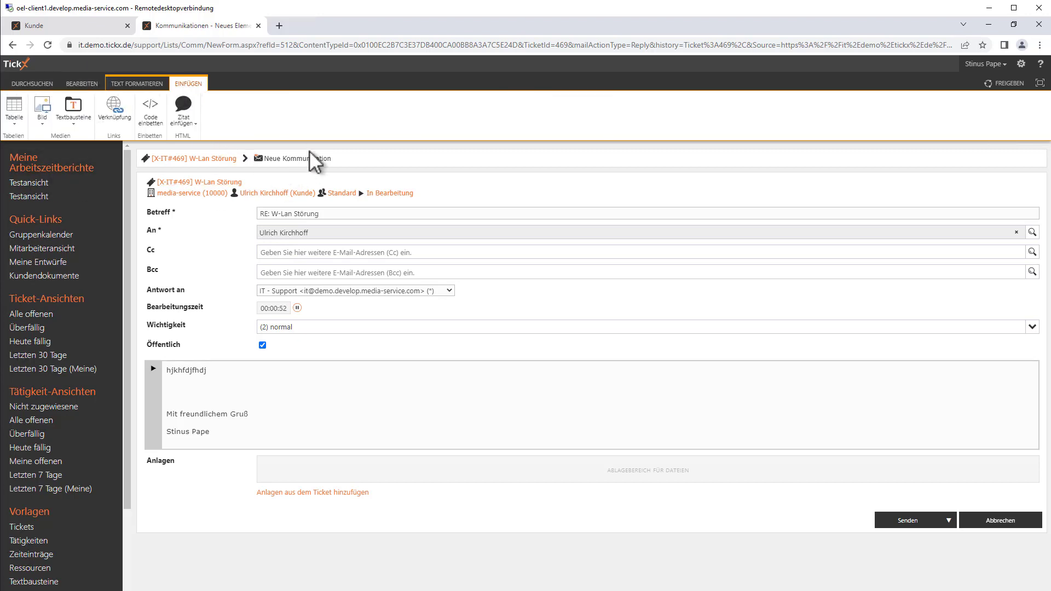
left_click(213, 395)
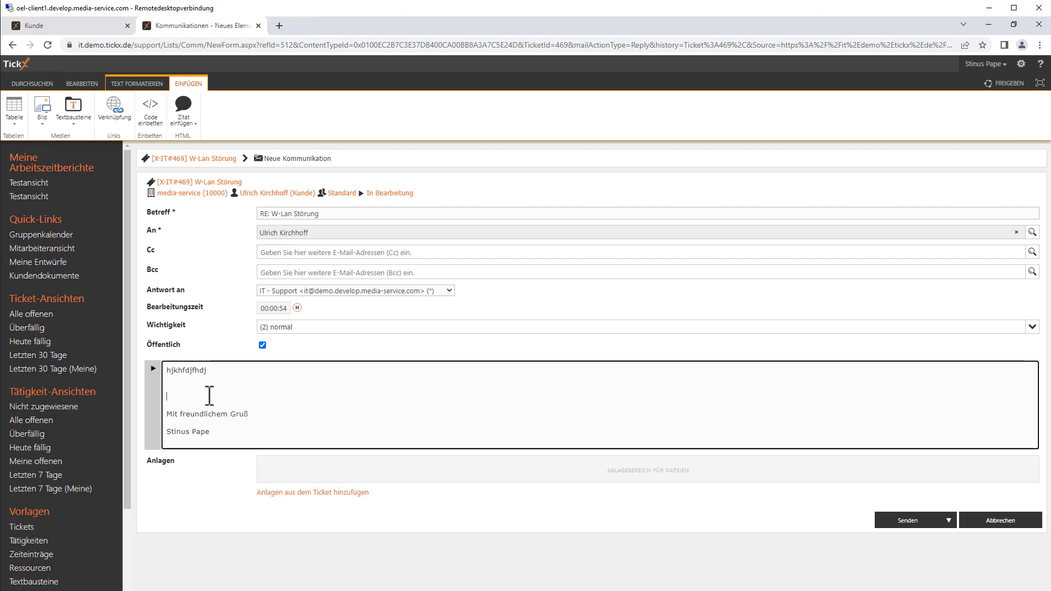
left_click(169, 376)
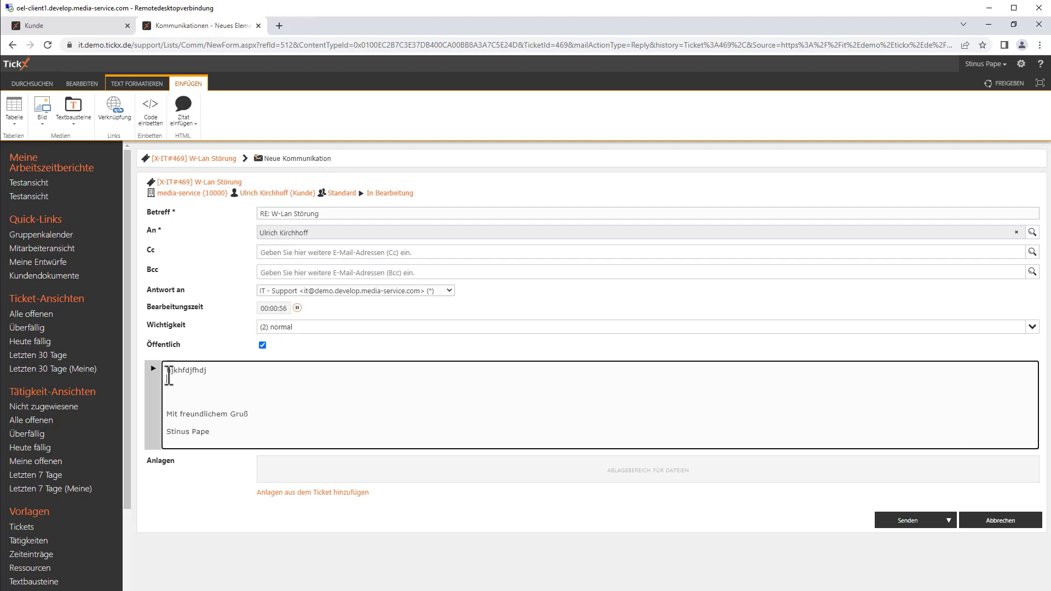
left_click(74, 124)
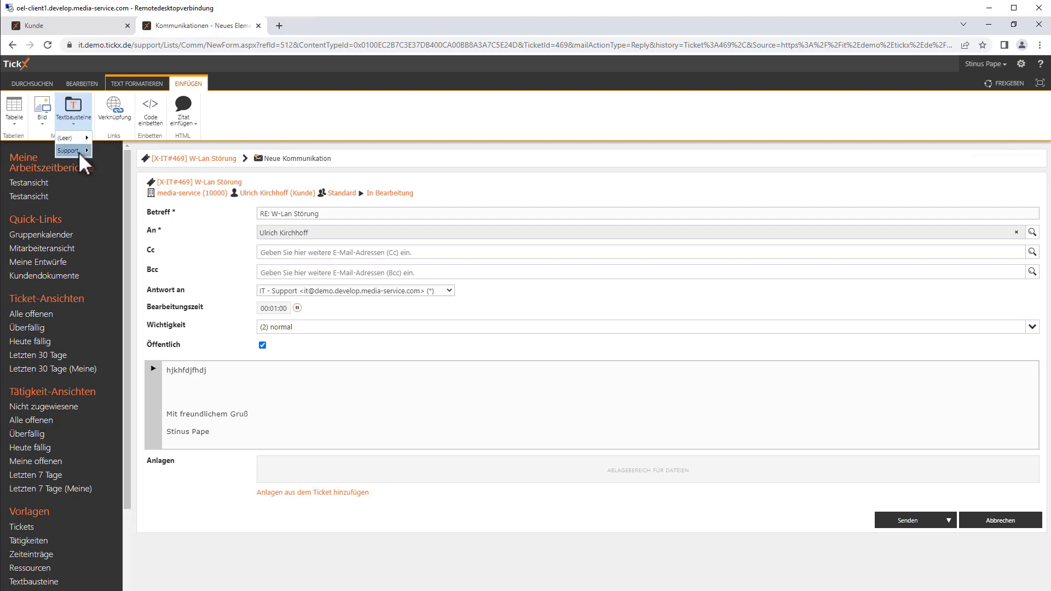
mouse_move(82, 151)
left_click(115, 152)
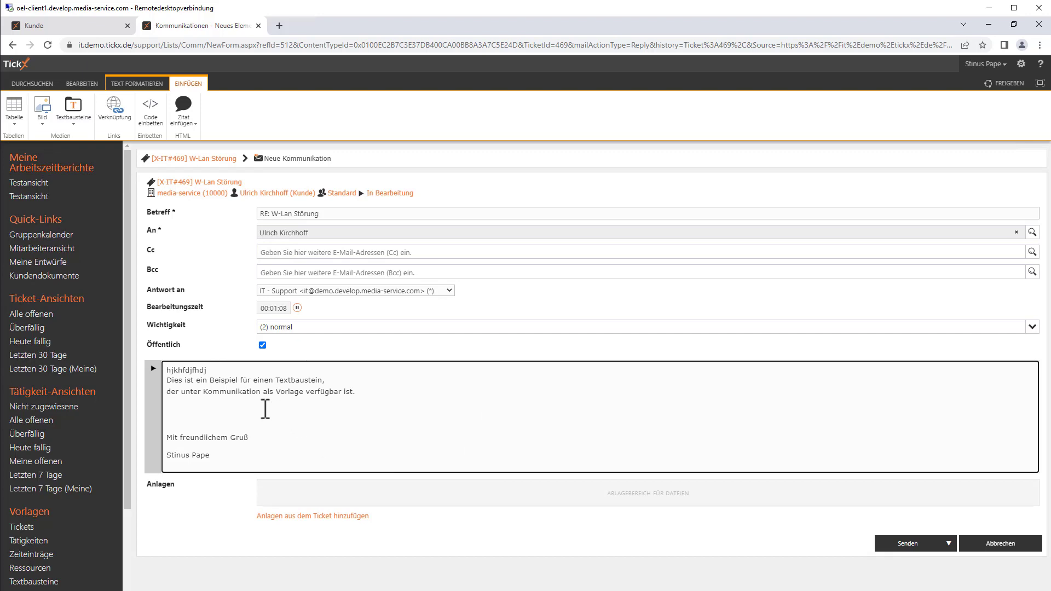
Quote the word "Probleme" from the customer's e-mail in the reply, then send the reply.
left_click(186, 129)
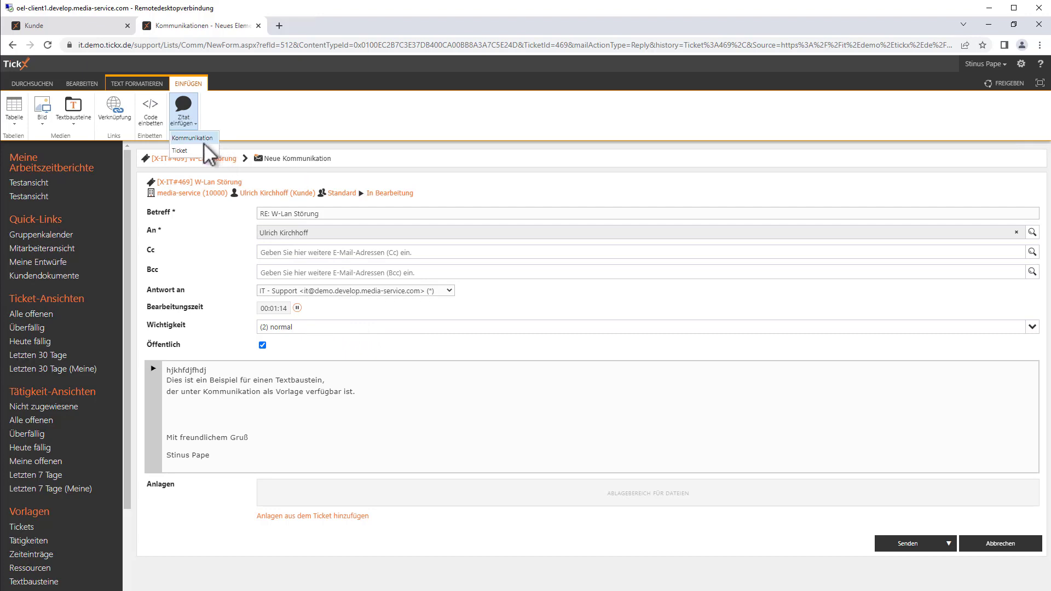
left_click(198, 138)
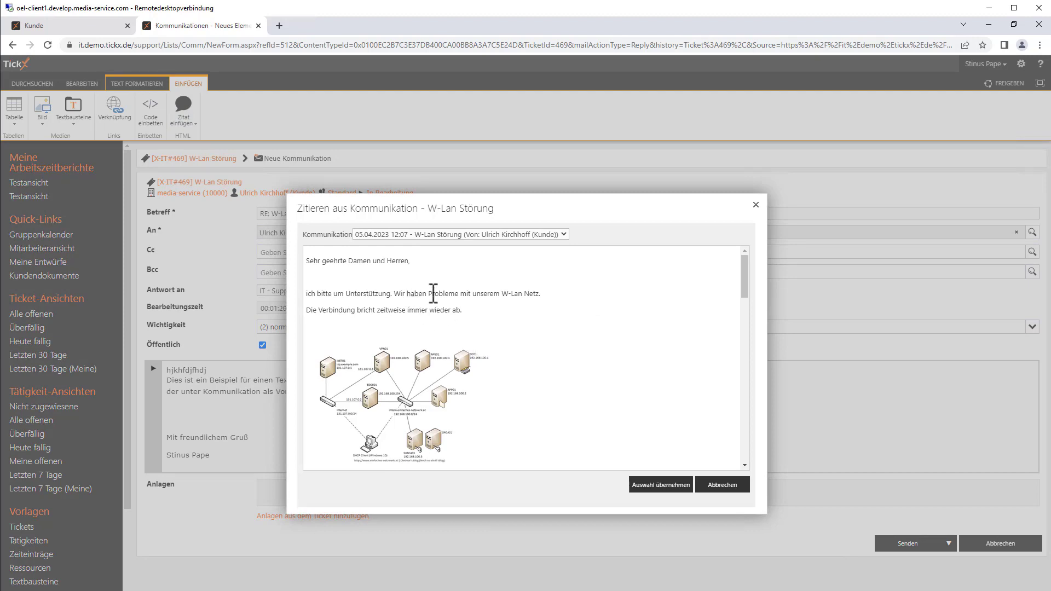
left_click_drag(429, 293, 463, 298)
left_click(672, 485)
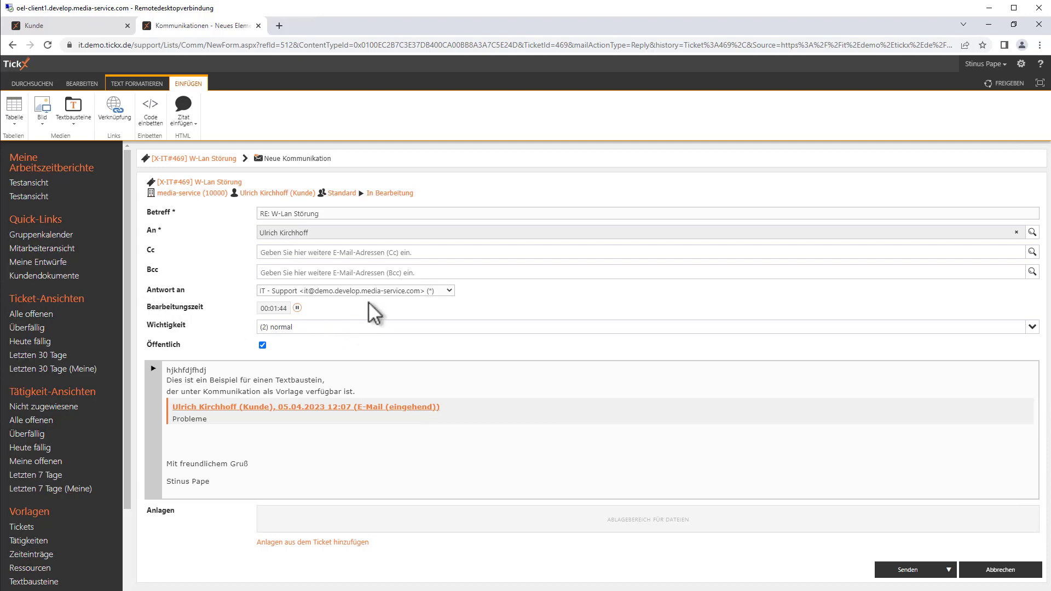
left_click(294, 427)
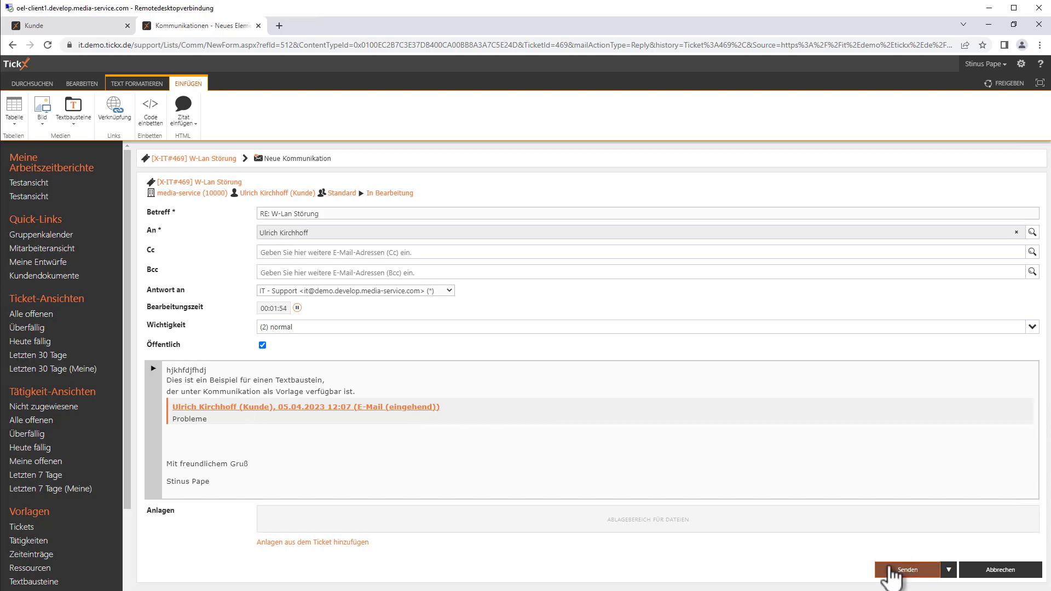
left_click(890, 572)
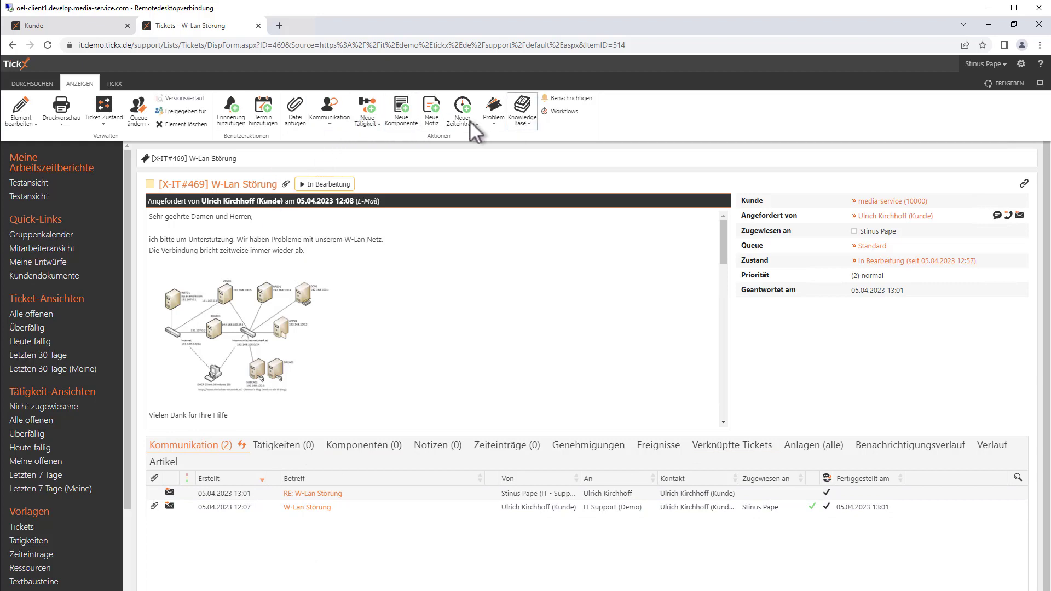
Create an outgoing call record (Anrufen) for the ticket with a manually entered phone number and the subject "FRagen".
left_click(331, 129)
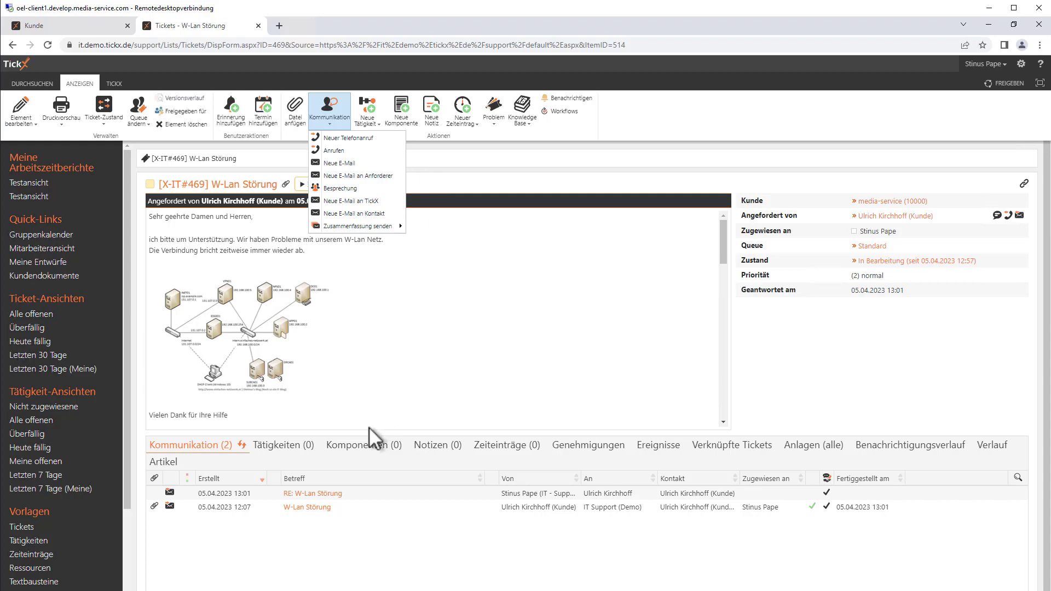
left_click(332, 152)
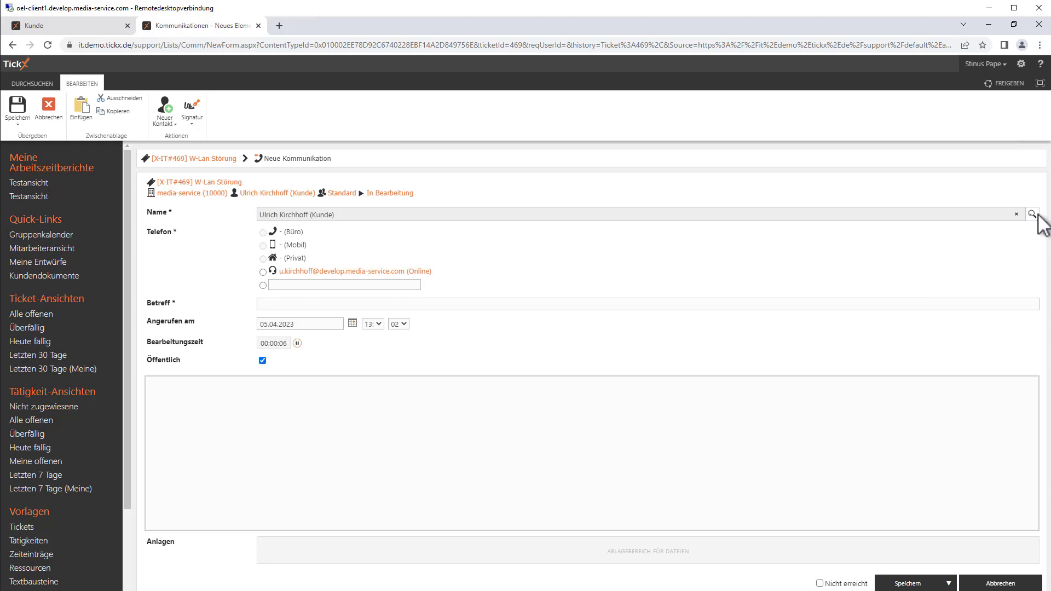
left_click(299, 285)
type("6466")
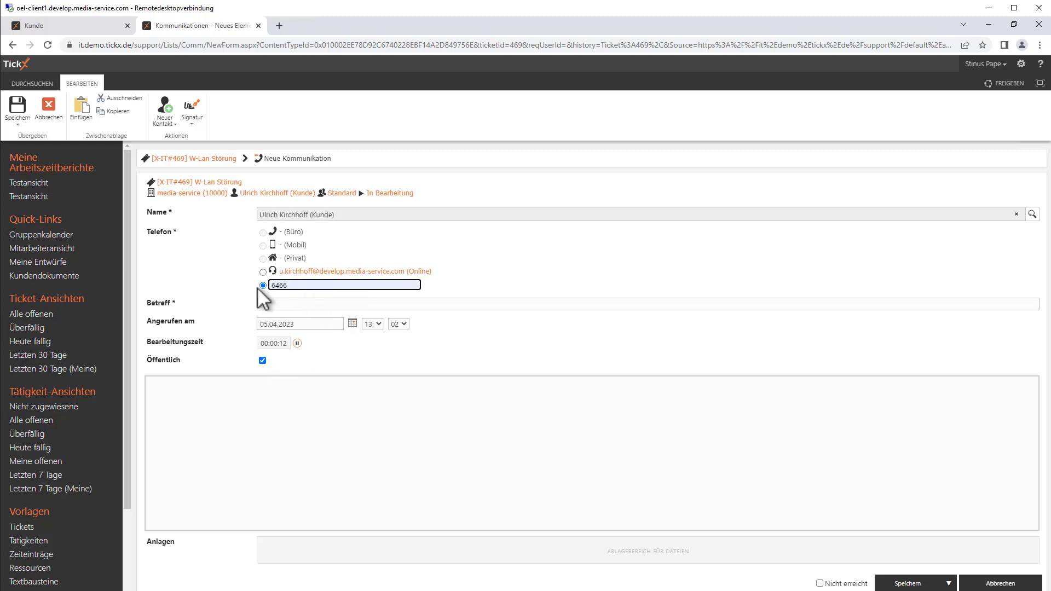
left_click(283, 306)
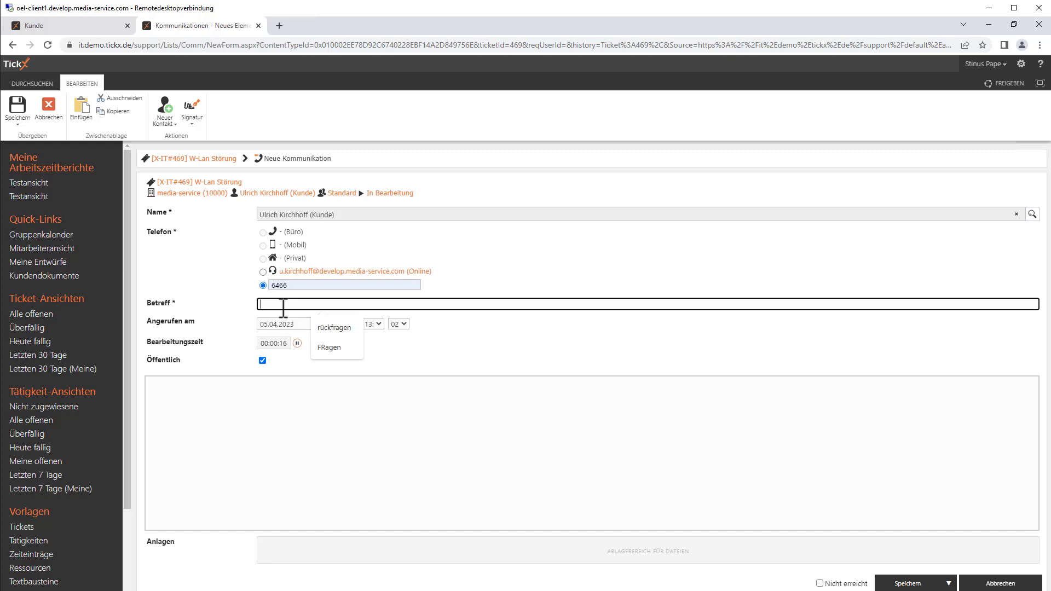
left_click(329, 347)
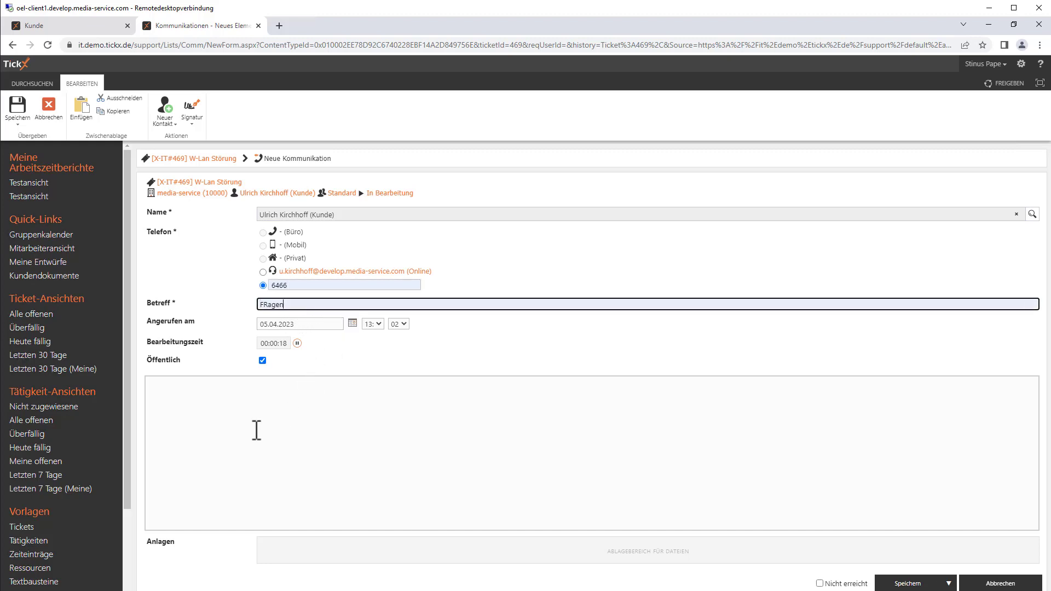
Enter "hzrhtrhet" as the call's description and save the call record.
left_click(304, 438)
type("hzrhtr")
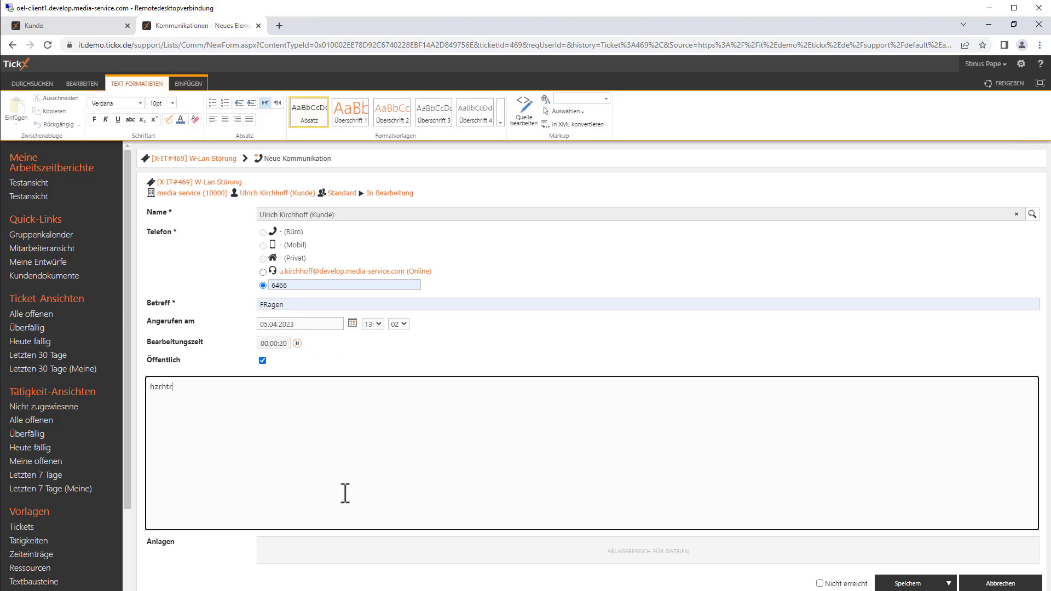
type("het")
left_click(907, 584)
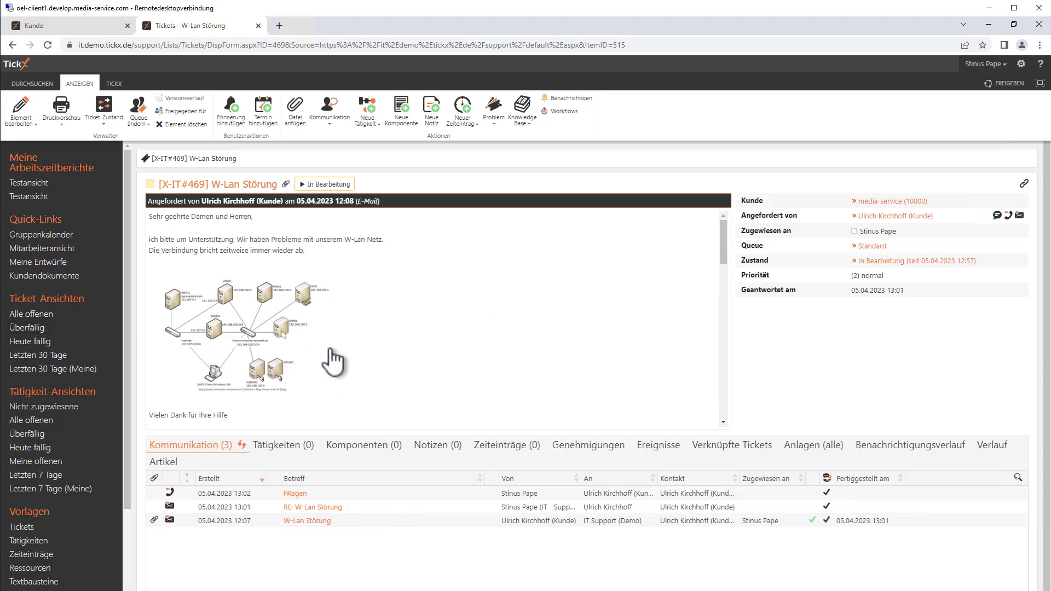
Leave the ticket, switch to Outlook and examine the notification e-mail for the new ticket 469 W-Lan Störung.
left_click(17, 66)
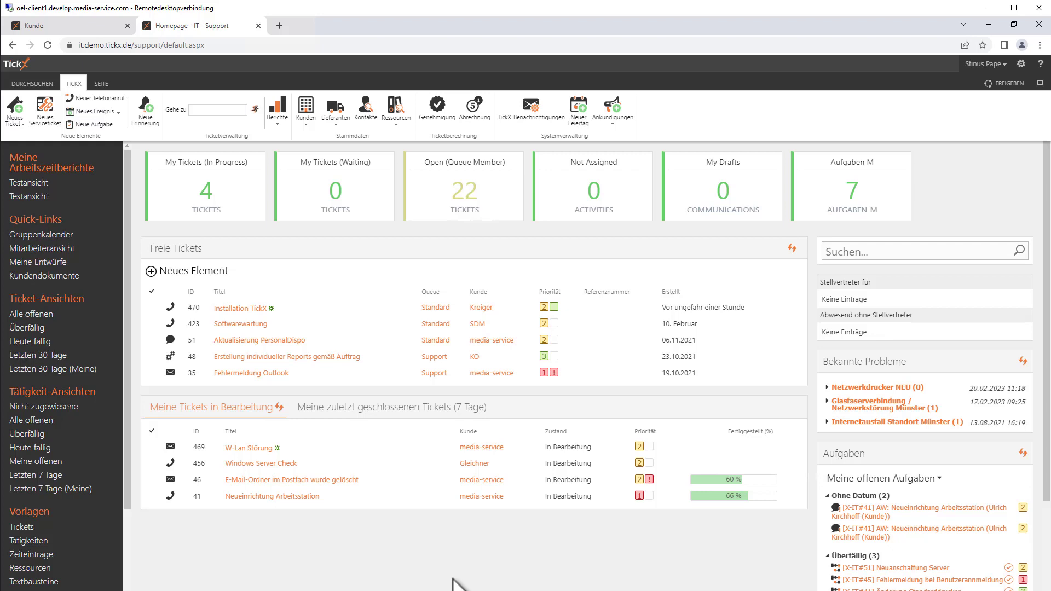
left_click(988, 25)
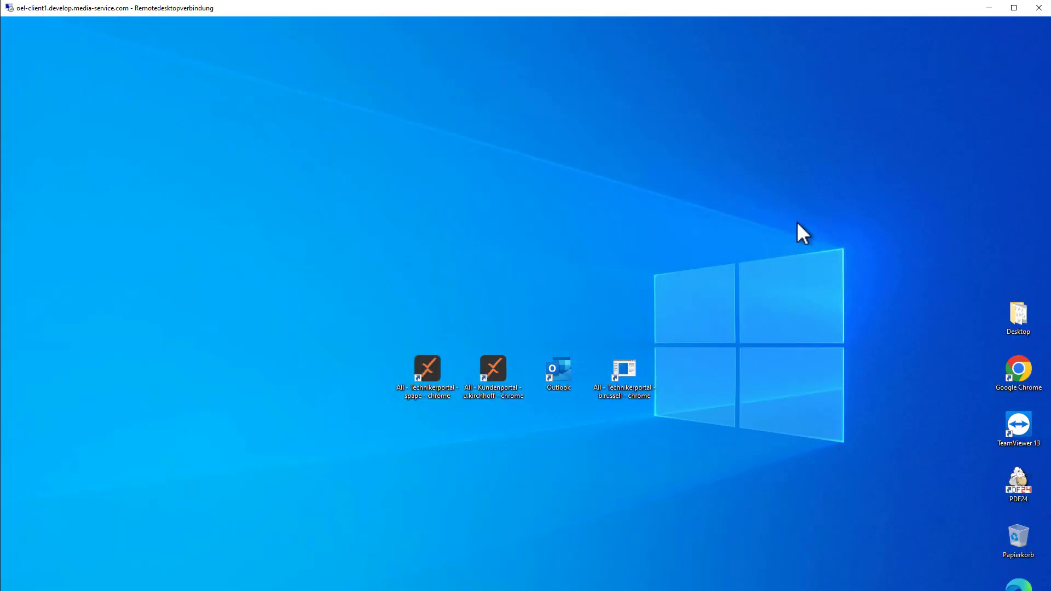
double_click(570, 379)
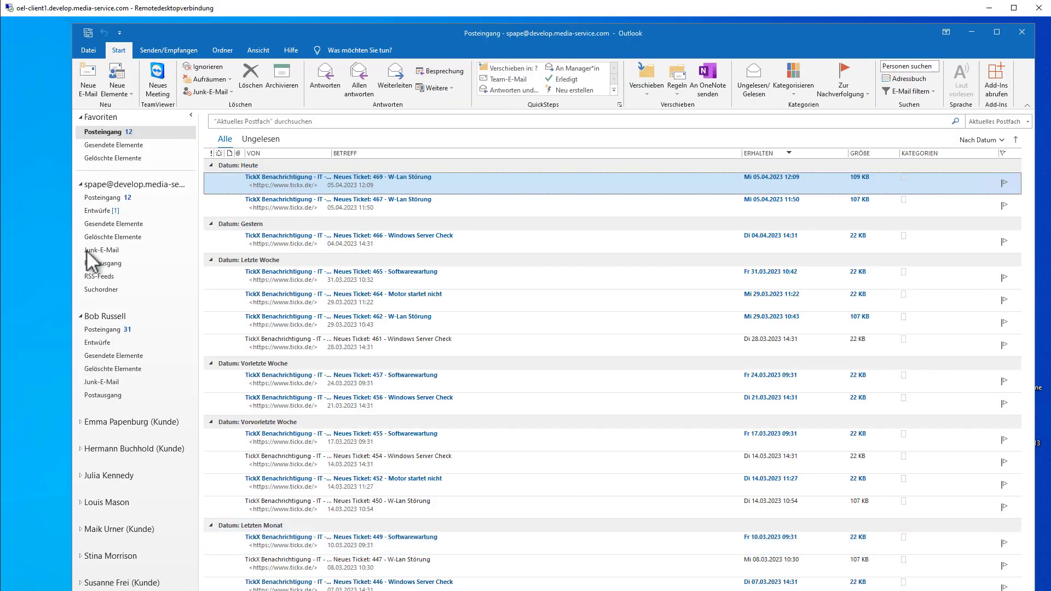
double_click(335, 183)
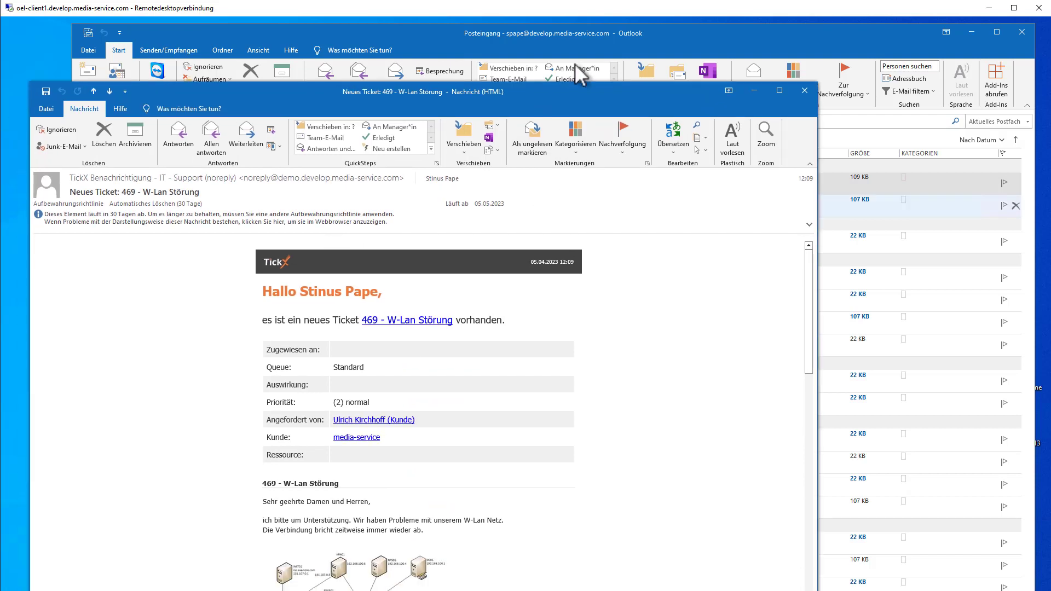
scroll(566, 368, "down", 3)
scroll(561, 371, "up", 3)
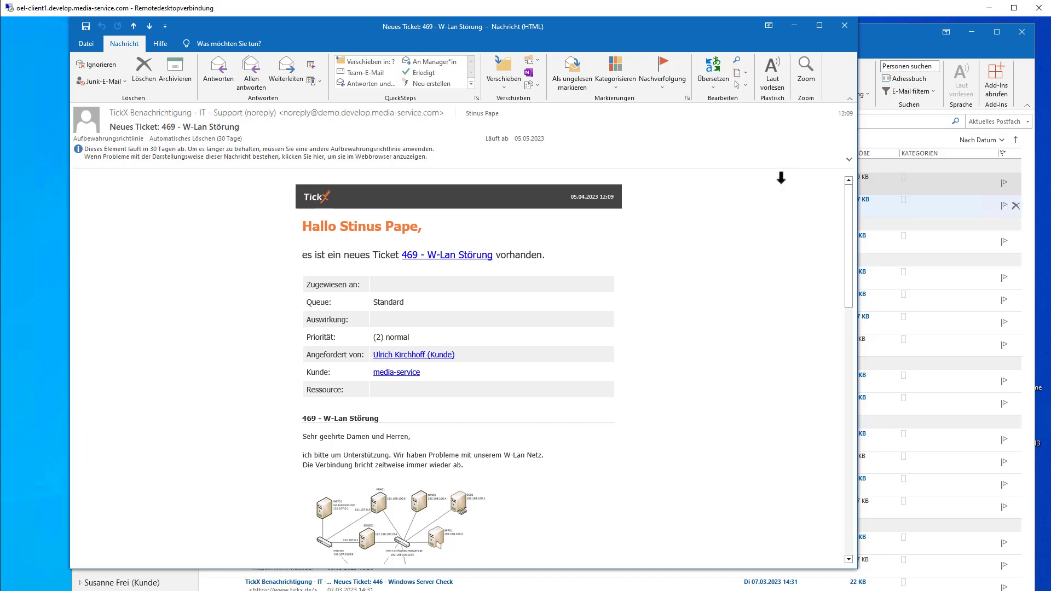
left_click(844, 26)
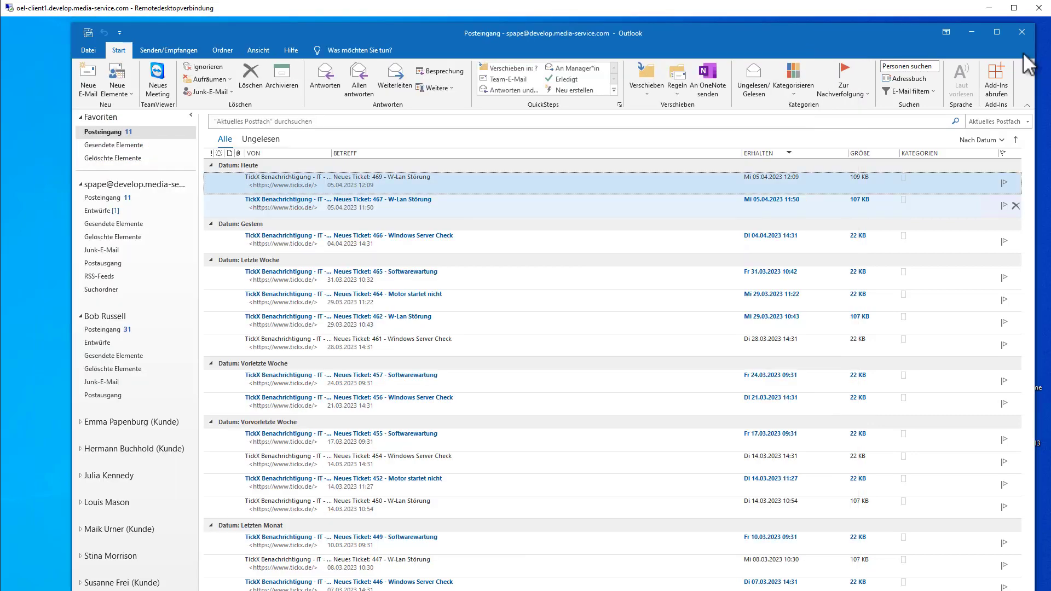
left_click(970, 31)
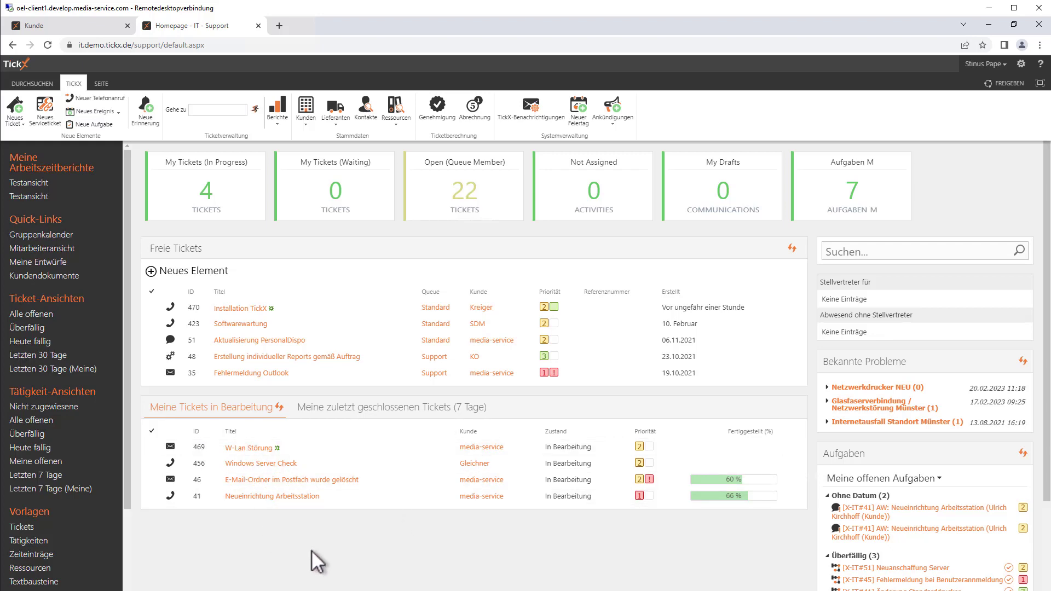
Look through the TickX homepage sections and review the W-Lan Störung ticket with its communication list.
left_click_drag(1047, 353, 1045, 422)
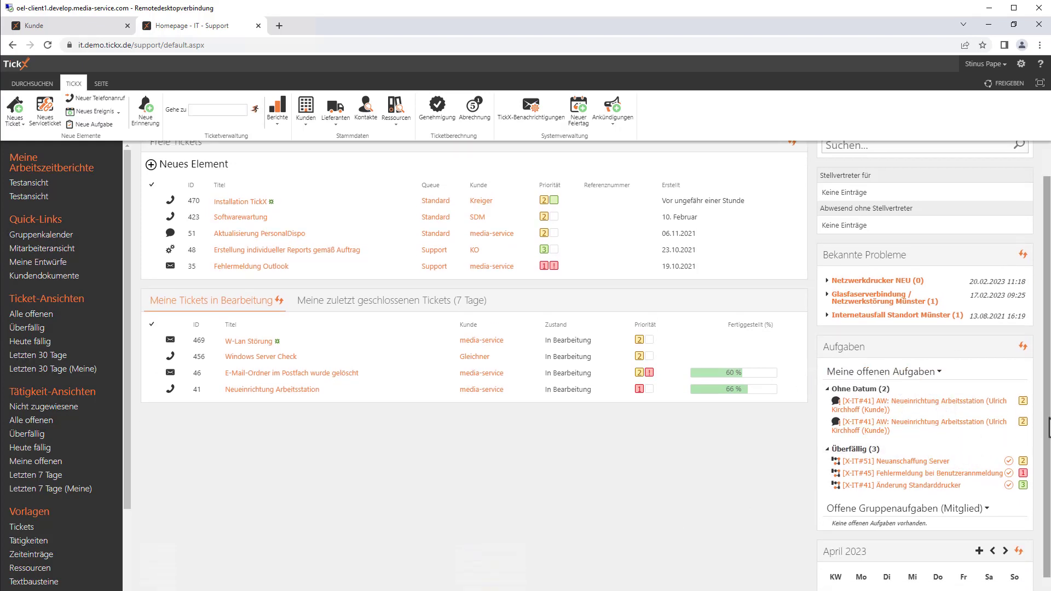
scroll(1048, 427, "up", 2)
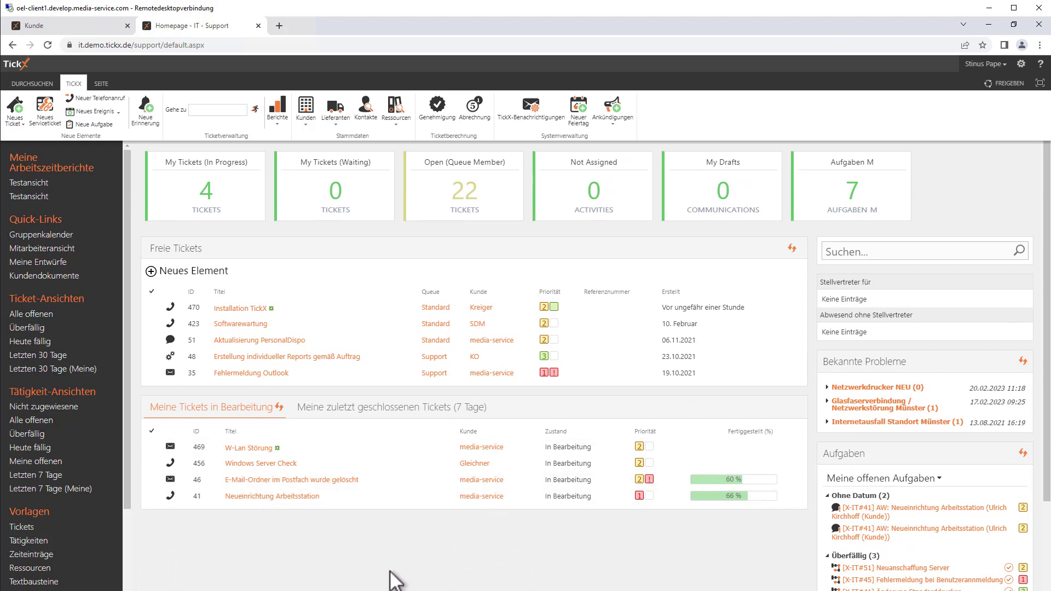
left_click(257, 447)
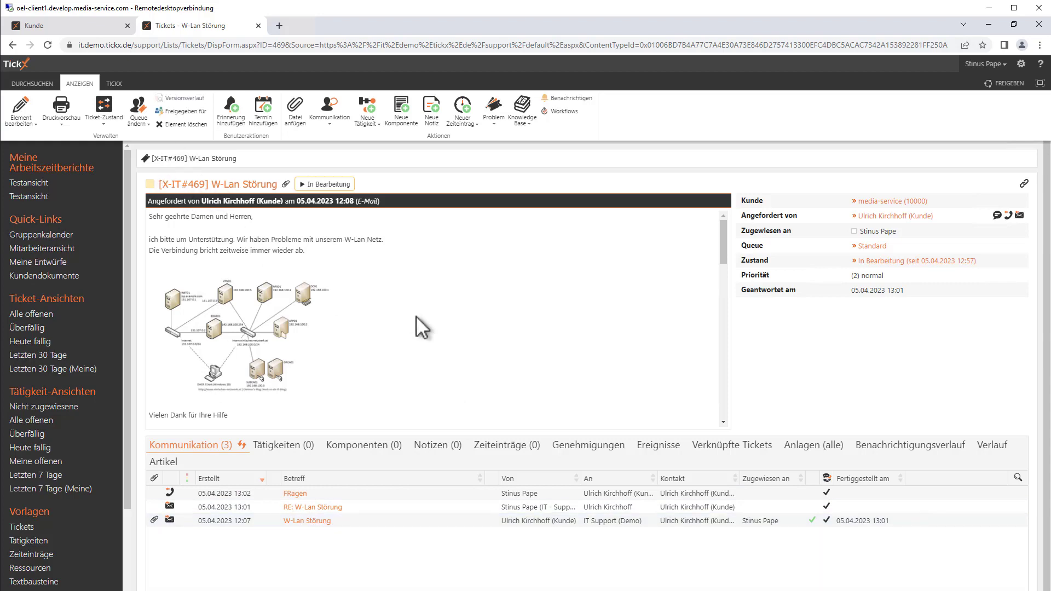
left_click(18, 62)
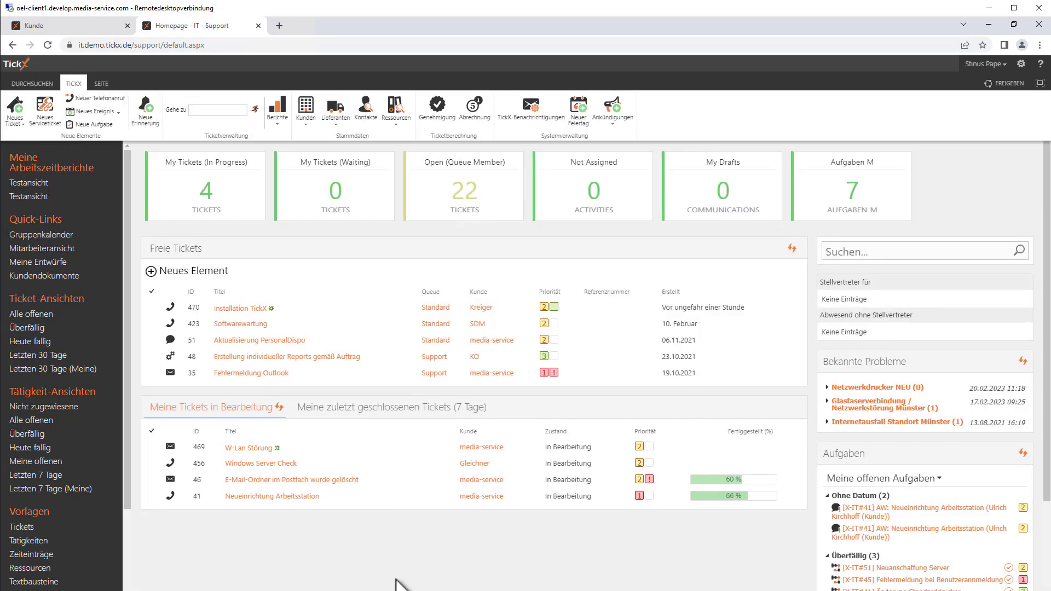